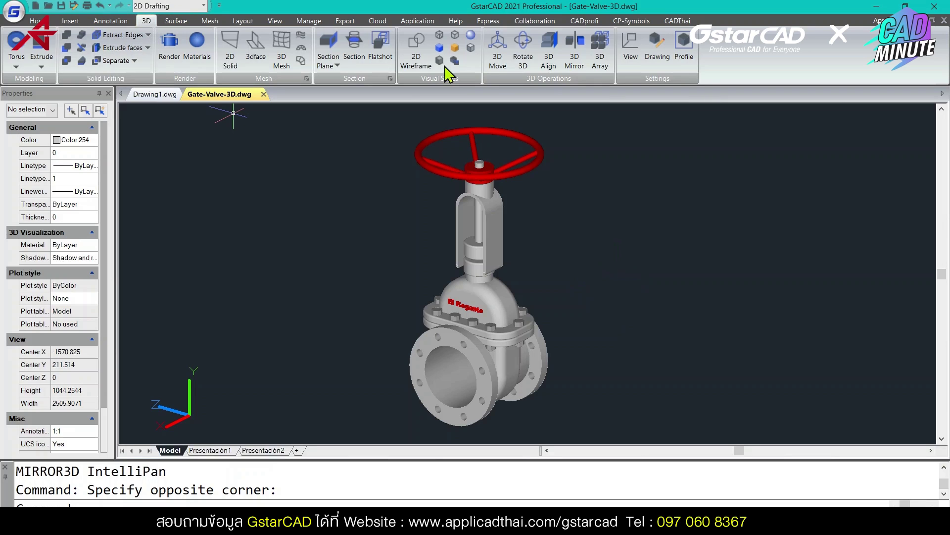
Begin a 3D Move on both valve solids, then cancel it
{"action": "left_click", "coordinate": [550, 88]}
{"action": "left_click", "coordinate": [500, 55]}
{"action": "left_click", "coordinate": [566, 113]}
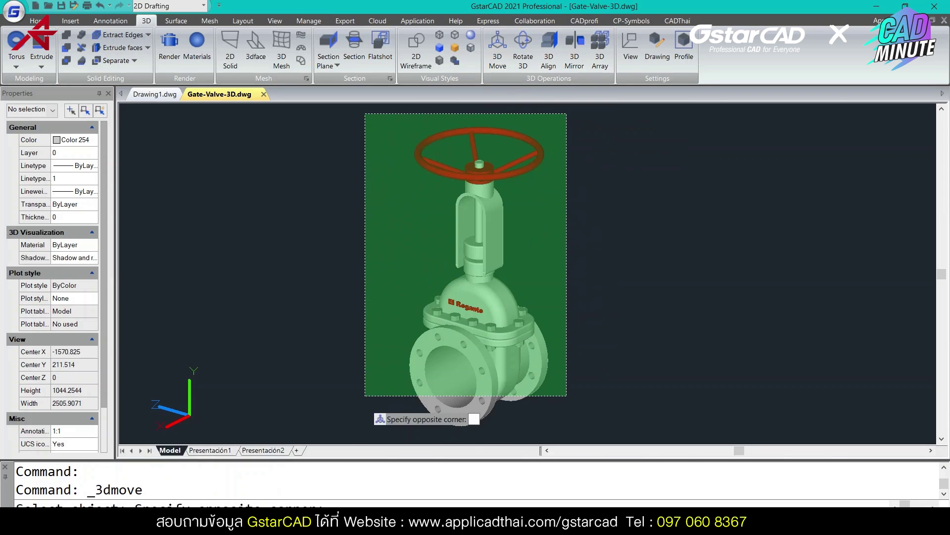
{"action": "left_click", "coordinate": [357, 431]}
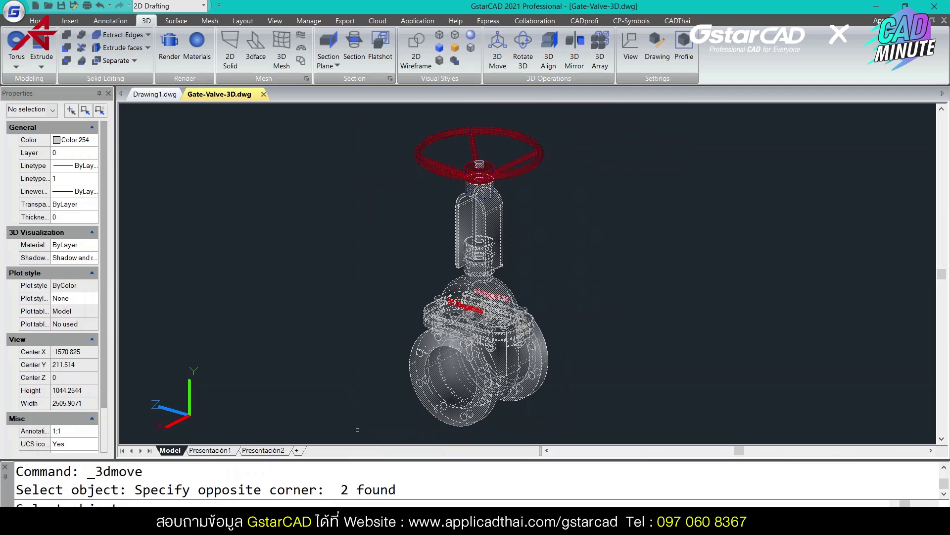
{"action": "key", "text": "Return"}
{"action": "key", "text": "Escape"}
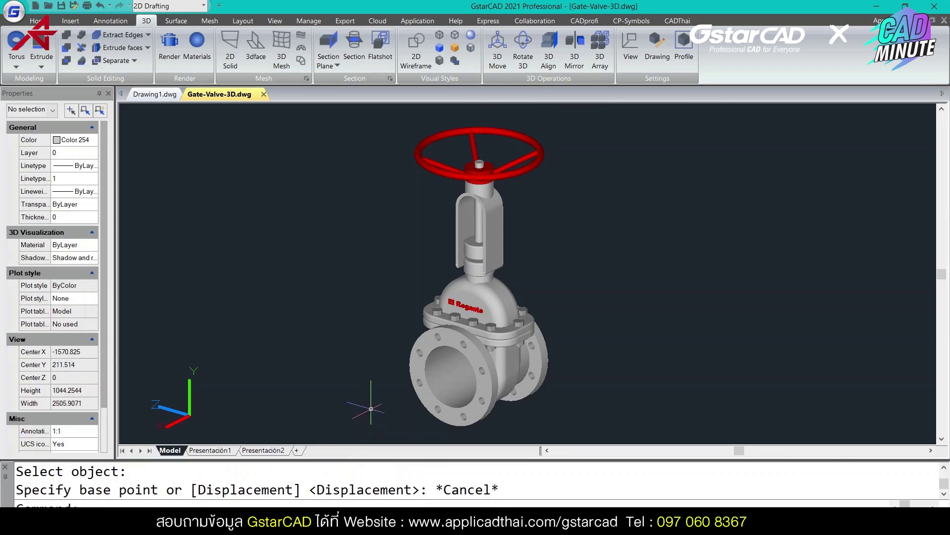
Move both valve solids about 794 units along X and recentre the view
{"action": "left_click", "coordinate": [594, 114]}
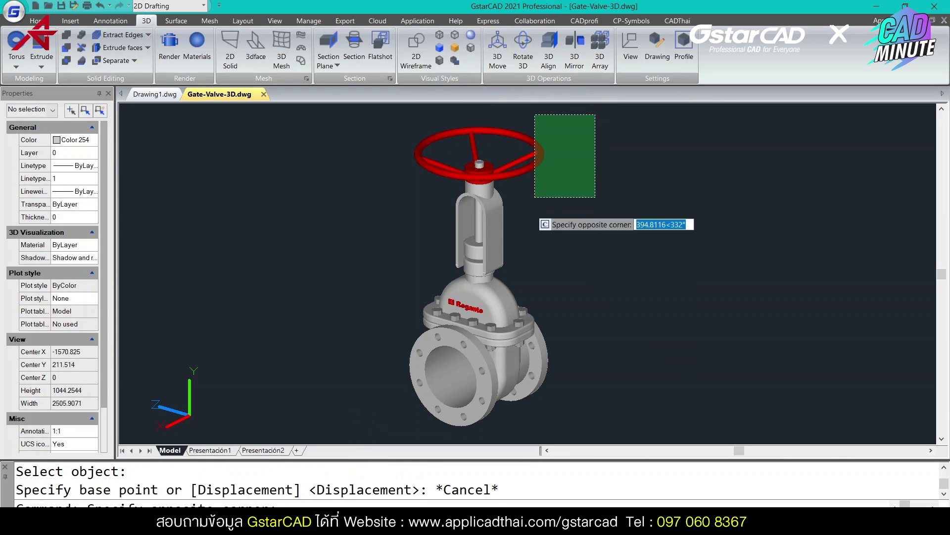
{"action": "left_click", "coordinate": [354, 439]}
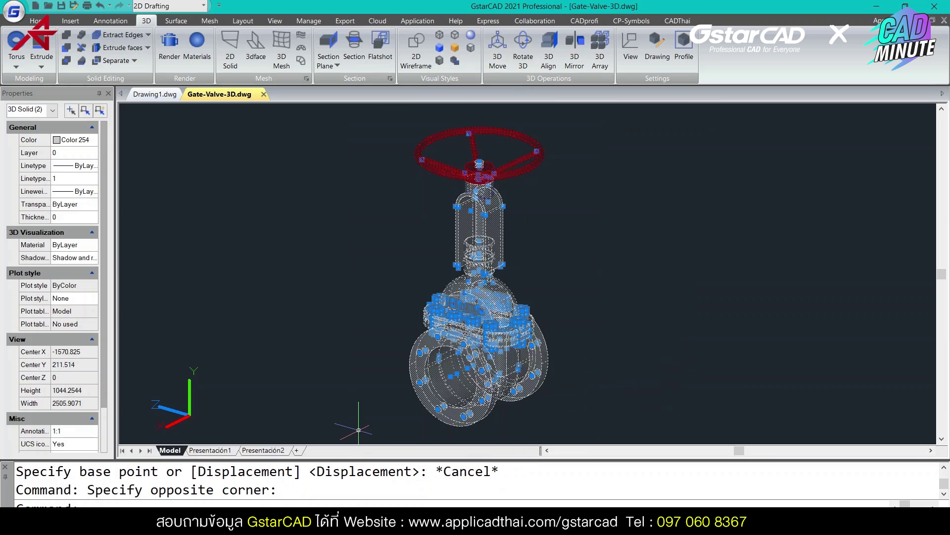
{"action": "left_click", "coordinate": [498, 50]}
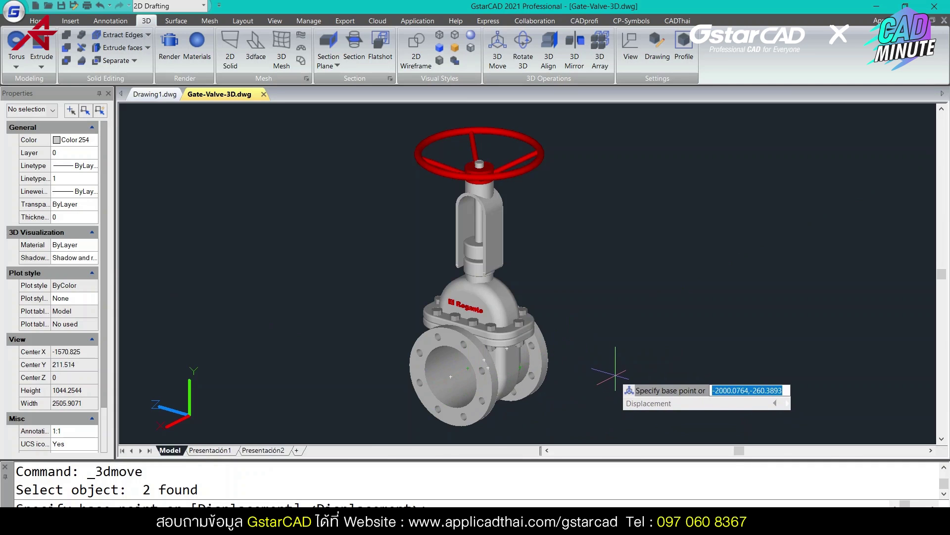
{"action": "left_click", "coordinate": [597, 365]}
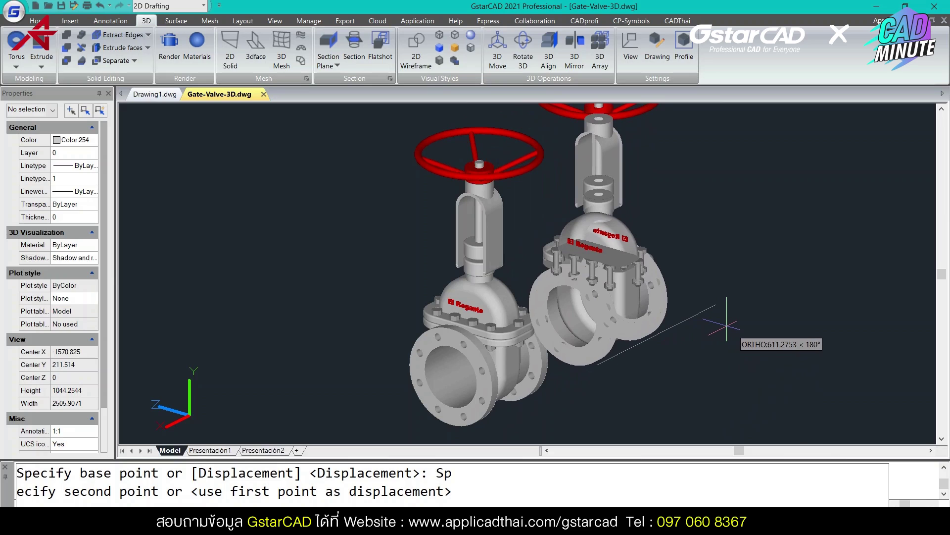
{"action": "left_click", "coordinate": [766, 315]}
{"action": "middle_click_drag", "start_coordinate": [759, 316], "coordinate": [572, 353]}
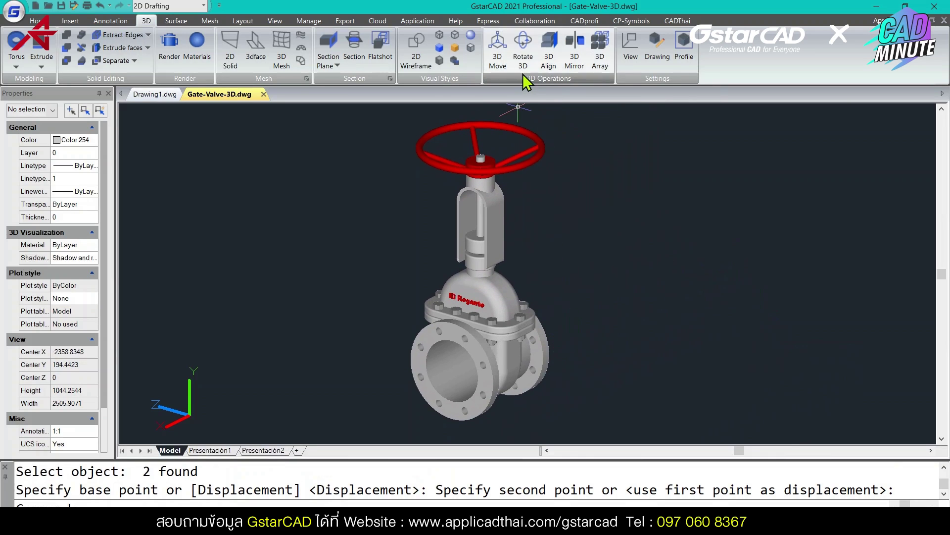
Start a 3D rotation of both valve solids about the Y axis from a base point
{"action": "left_click", "coordinate": [579, 113]}
{"action": "left_click", "coordinate": [376, 410]}
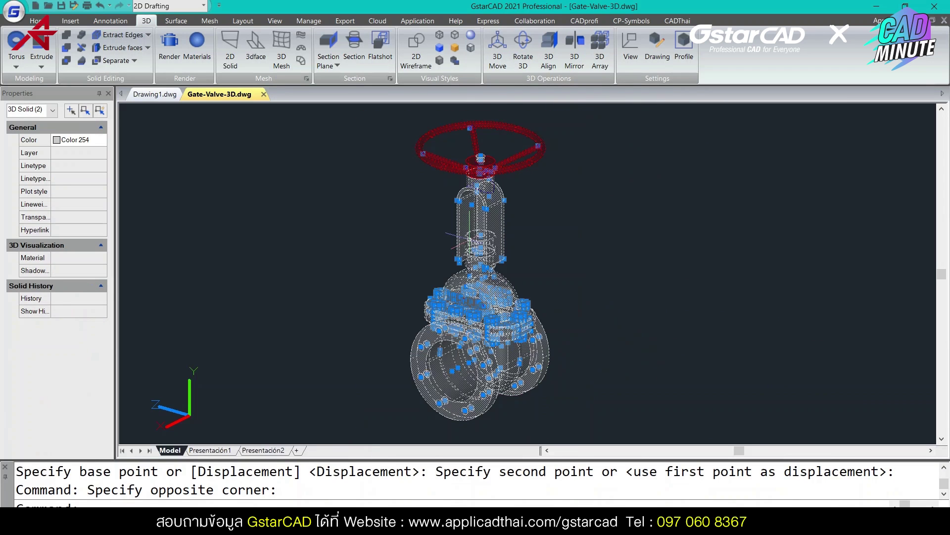
{"action": "left_click", "coordinate": [525, 45]}
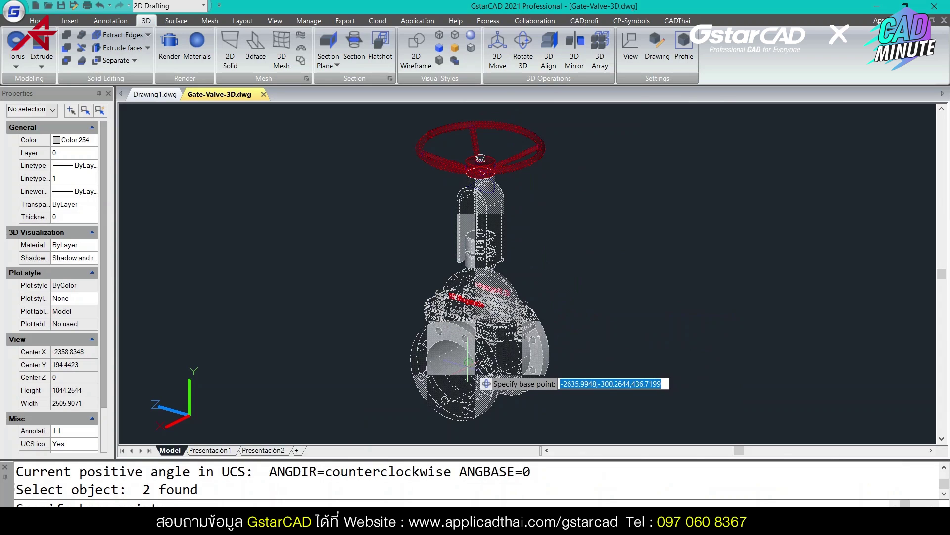
{"action": "key", "text": "F8"}
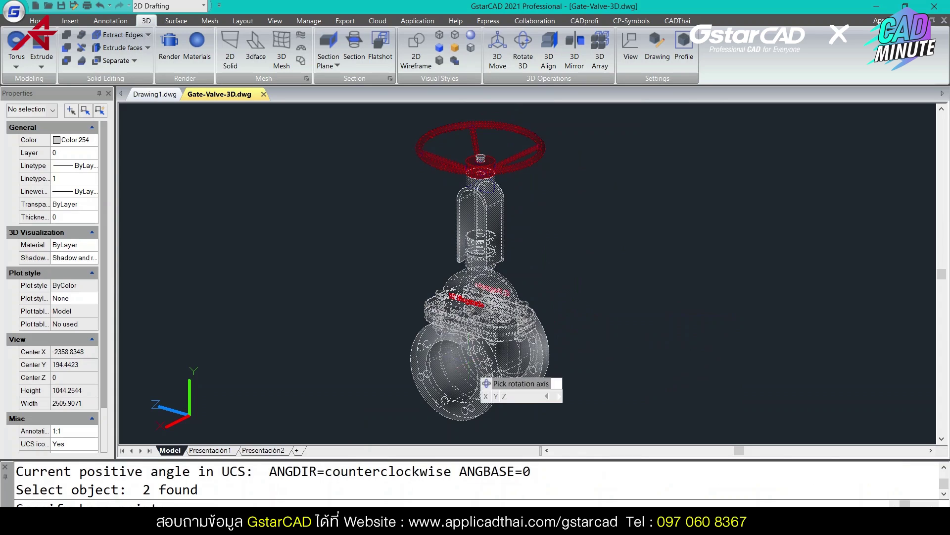
{"action": "left_click", "coordinate": [420, 374]}
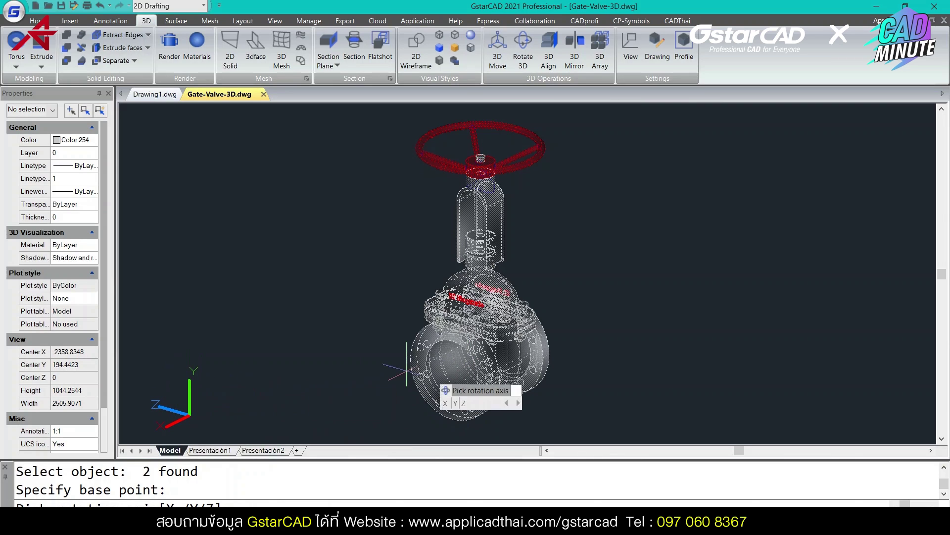
{"action": "type", "text": "y"}
{"action": "key", "text": "Return"}
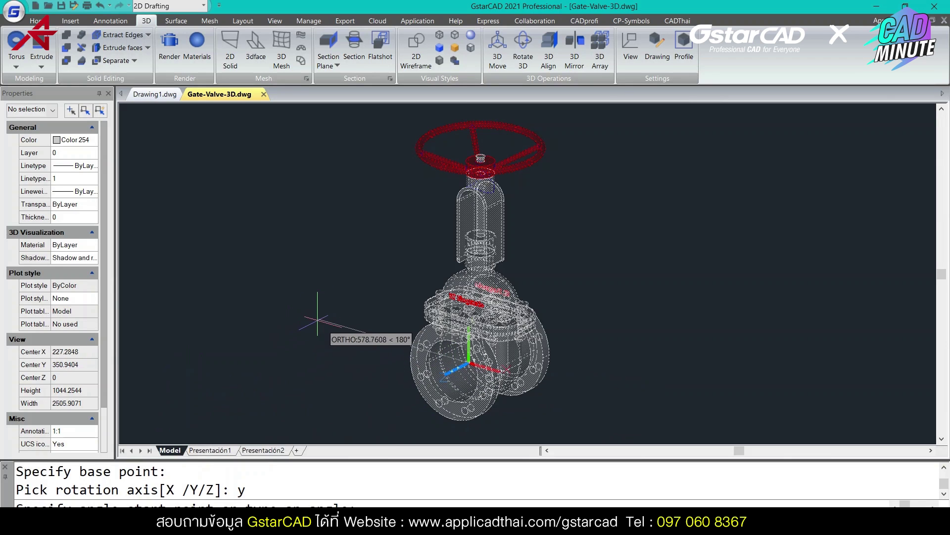
Rotate the valve 90° about the Y axis
{"action": "left_click", "coordinate": [320, 321]}
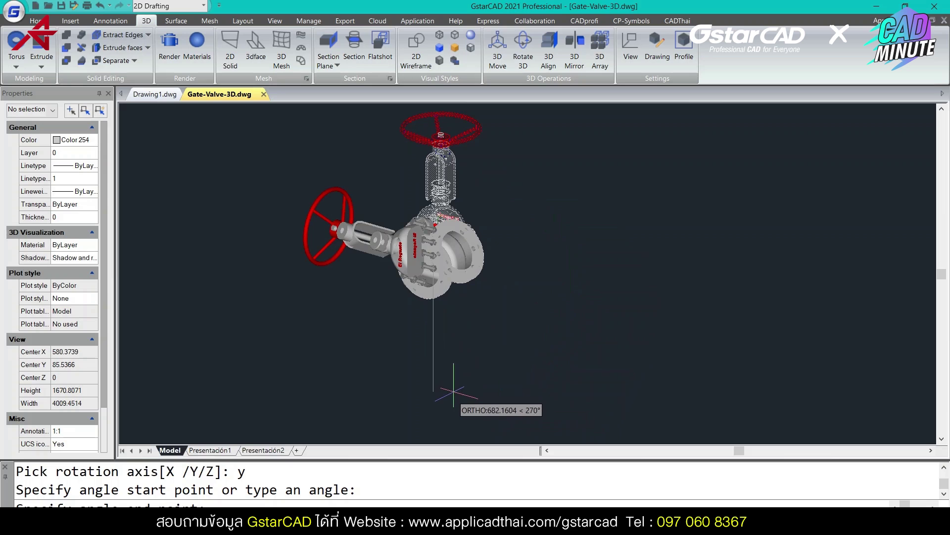
{"action": "key", "text": "F8"}
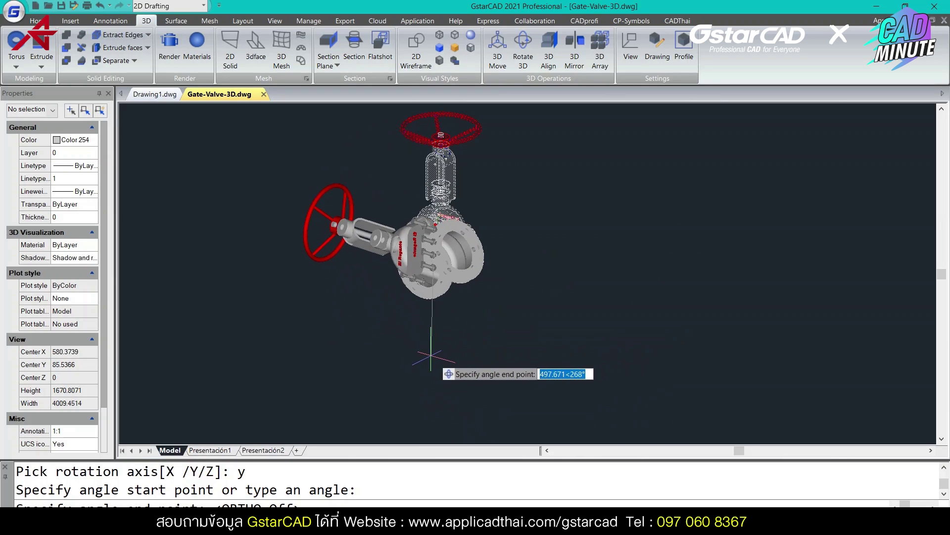
{"action": "key", "text": "F8"}
{"action": "left_click", "coordinate": [440, 358]}
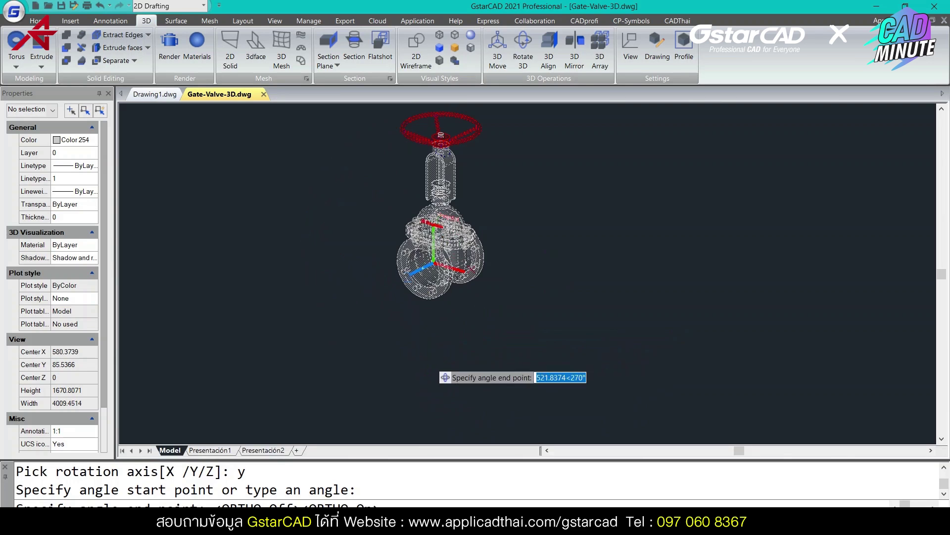
Undo the Y-axis rotation to return the valve upright
{"action": "scroll", "coordinate": [391, 277], "scroll_direction": "up", "scroll_amount": 2}
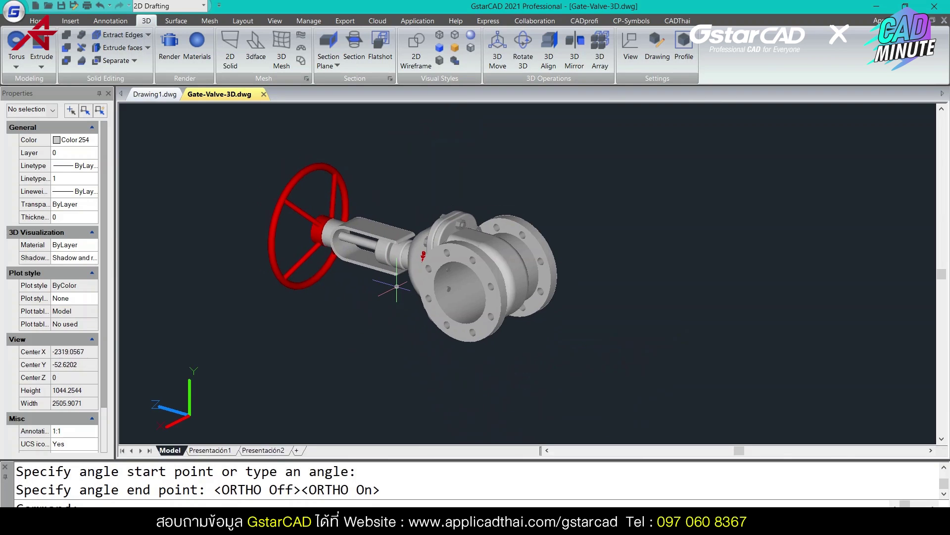
{"action": "middle_click_drag", "start_coordinate": [391, 301], "coordinate": [373, 294]}
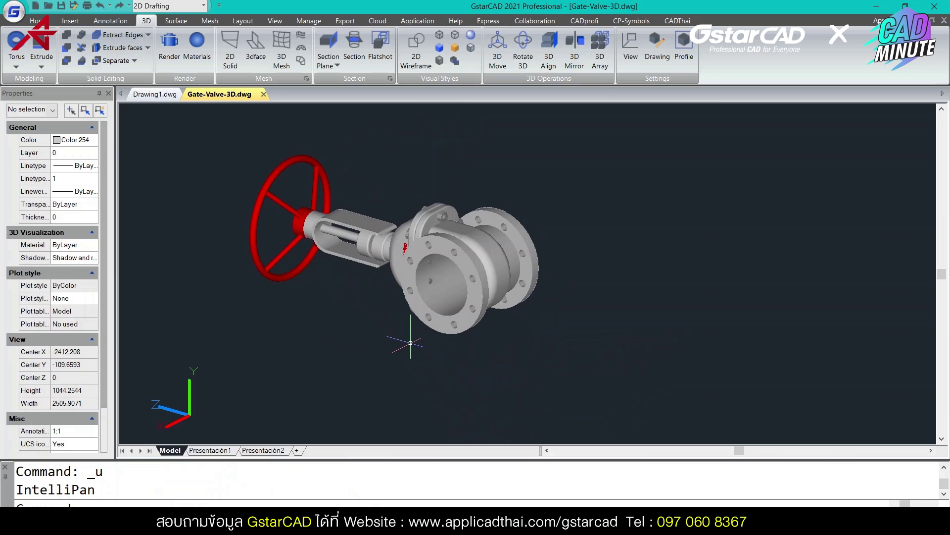
{"action": "scroll", "coordinate": [410, 343], "scroll_direction": "down", "scroll_amount": 1}
{"action": "key", "text": "ctrl+z"}
{"action": "key", "text": "ctrl+z"}
{"action": "key", "text": "ctrl+z"}
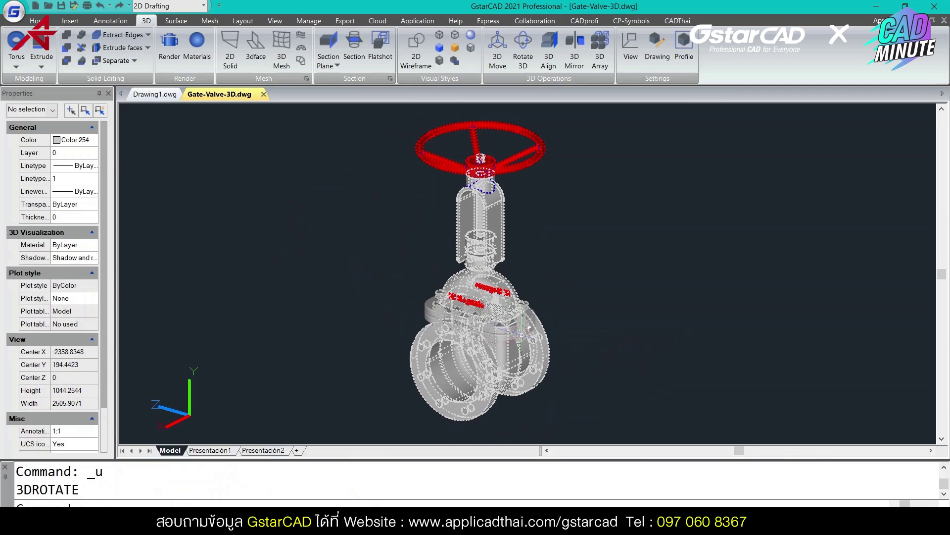
Select the whole gate valve with a crossing window
{"action": "scroll", "coordinate": [523, 334], "scroll_direction": "down", "scroll_amount": 2}
{"action": "middle_click_drag", "start_coordinate": [585, 379], "coordinate": [533, 347]}
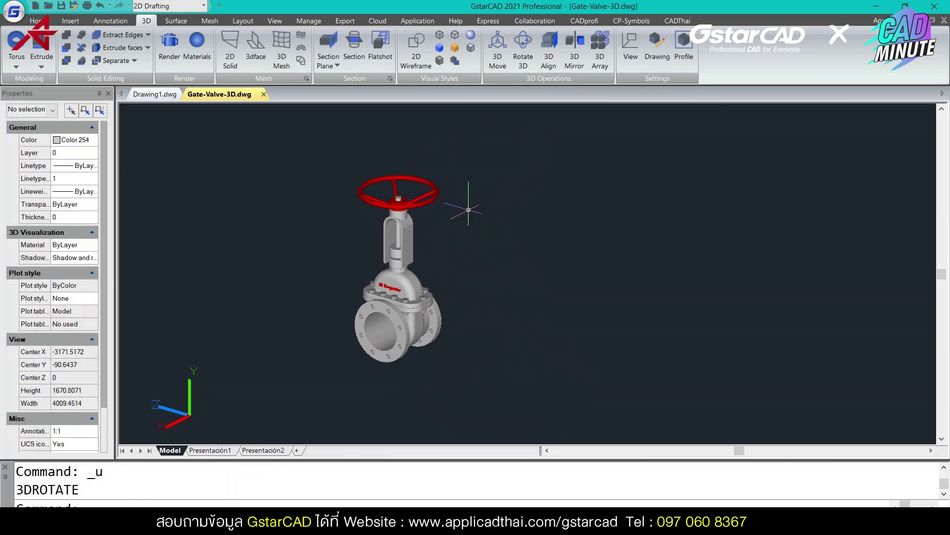
{"action": "left_click", "coordinate": [496, 147]}
{"action": "left_click", "coordinate": [325, 392]}
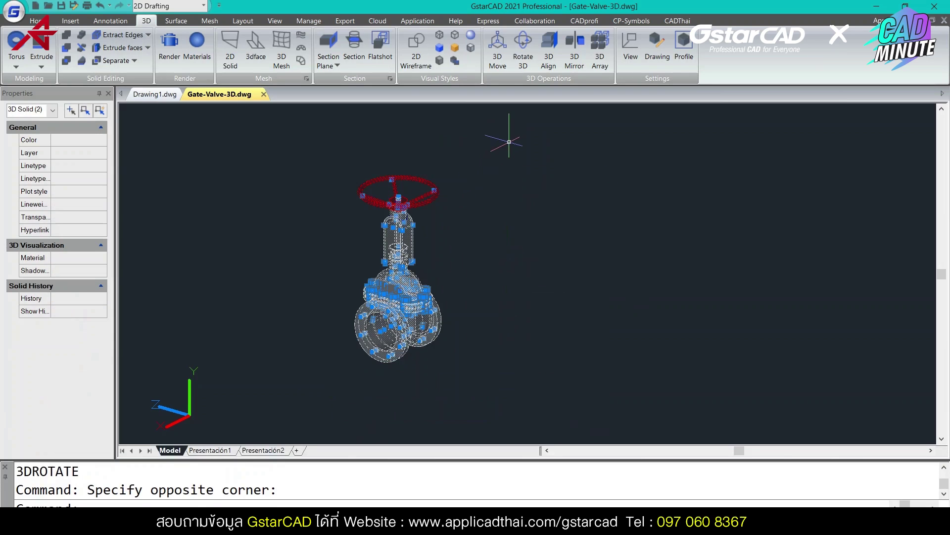
Define a vertical 3D mirror plane right of the valve with three points
{"action": "left_click", "coordinate": [577, 62]}
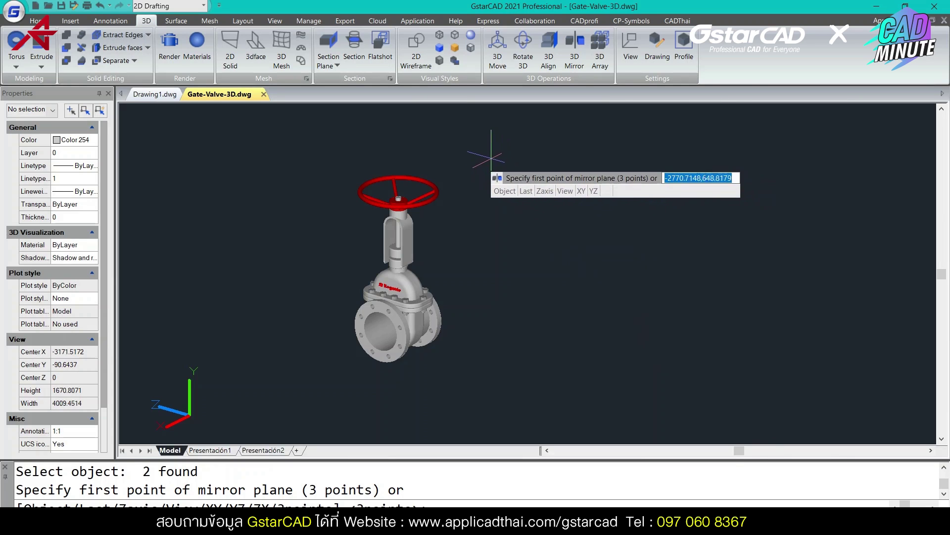
{"action": "left_click", "coordinate": [485, 154]}
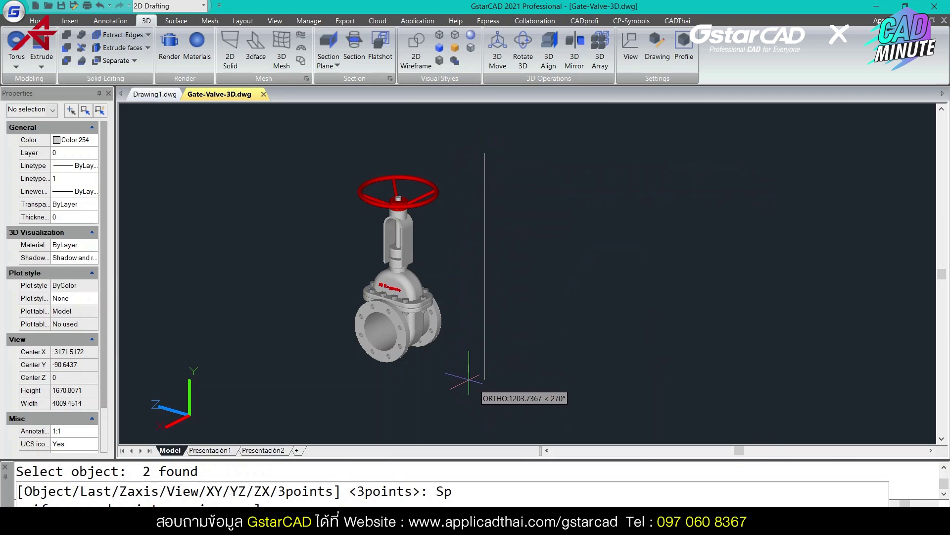
{"action": "left_click", "coordinate": [468, 380]}
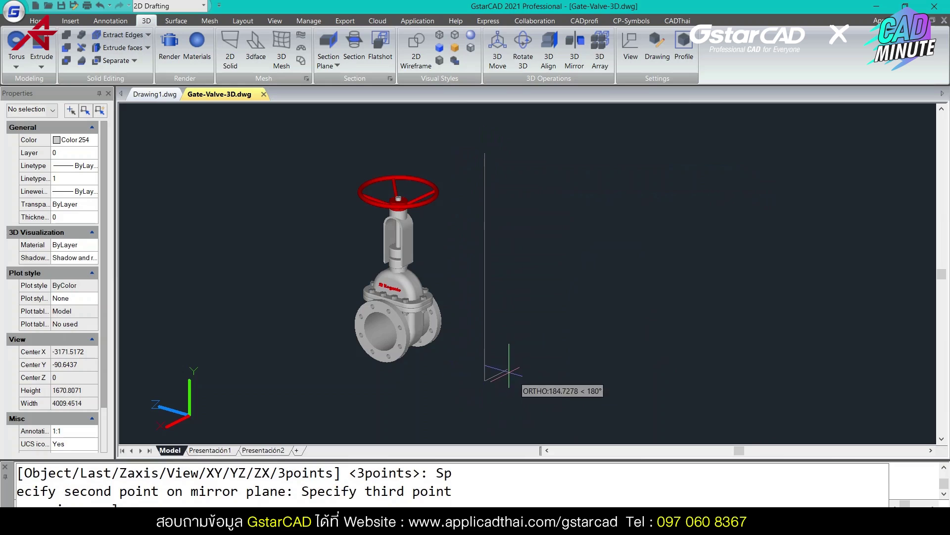
{"action": "left_click", "coordinate": [554, 349]}
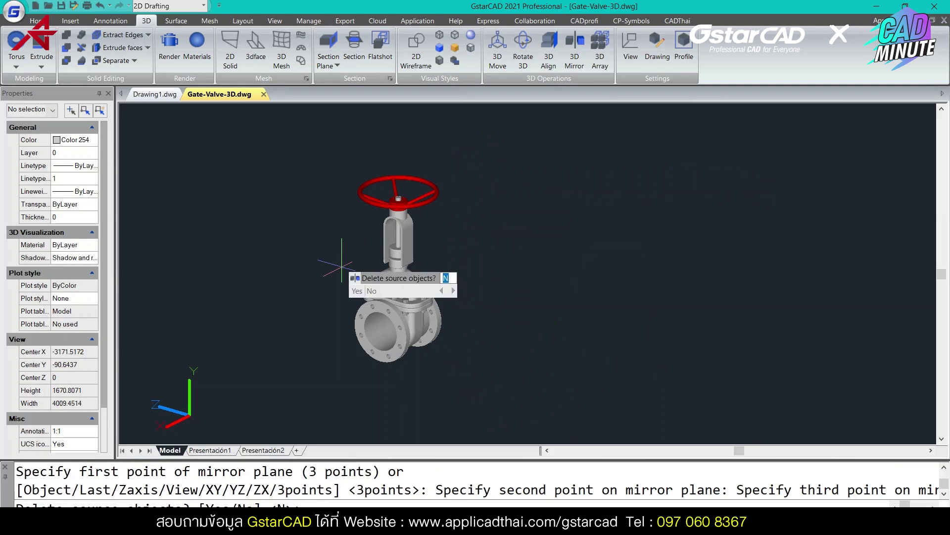
{"action": "key", "text": "Return"}
{"action": "scroll", "coordinate": [473, 291], "scroll_direction": "up", "scroll_amount": 2}
Answer No to deleting the source, creating the mirrored valve copy
{"action": "scroll", "coordinate": [451, 311], "scroll_direction": "up", "scroll_amount": 3}
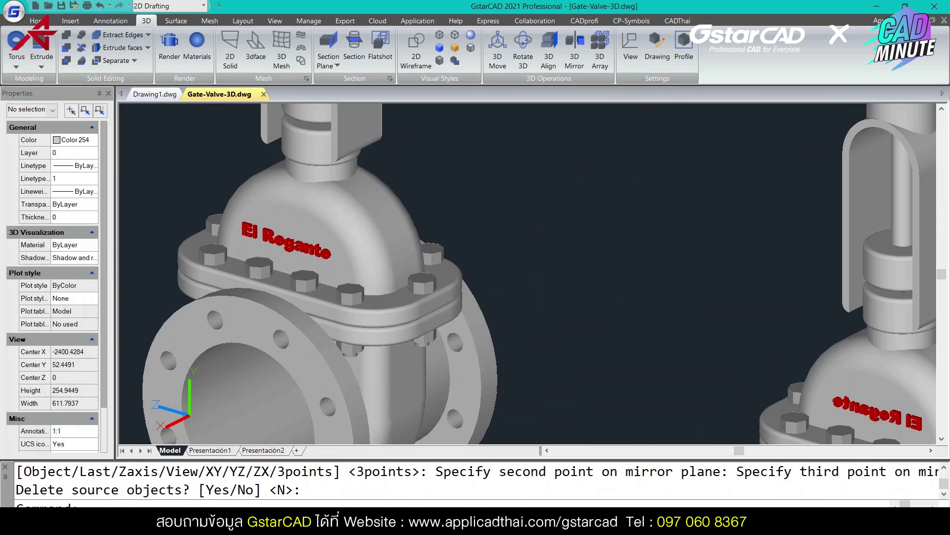
{"action": "scroll", "coordinate": [403, 265], "scroll_direction": "up", "scroll_amount": 2}
{"action": "scroll", "coordinate": [404, 265], "scroll_direction": "down", "scroll_amount": 10}
{"action": "scroll", "coordinate": [468, 278], "scroll_direction": "up", "scroll_amount": 1}
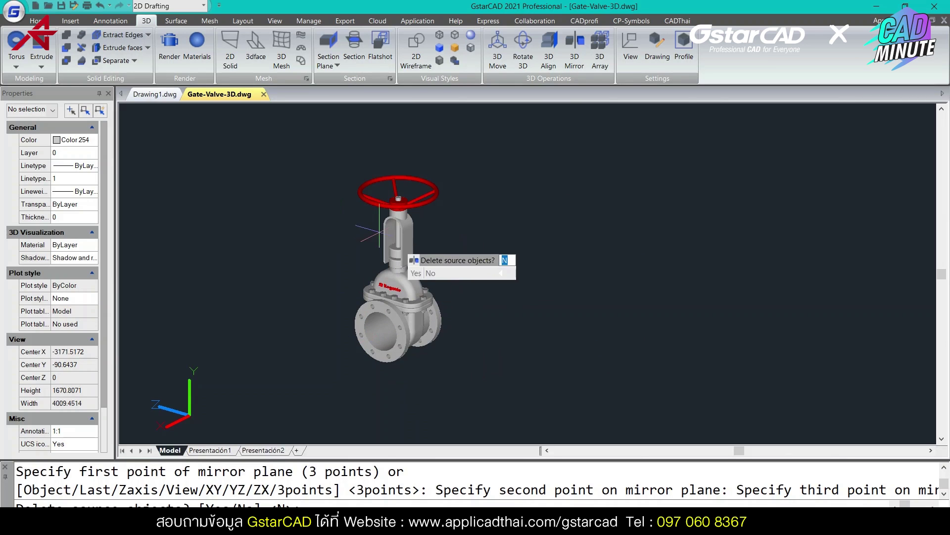
{"action": "key", "text": "Return"}
{"action": "scroll", "coordinate": [468, 290], "scroll_direction": "up", "scroll_amount": 3}
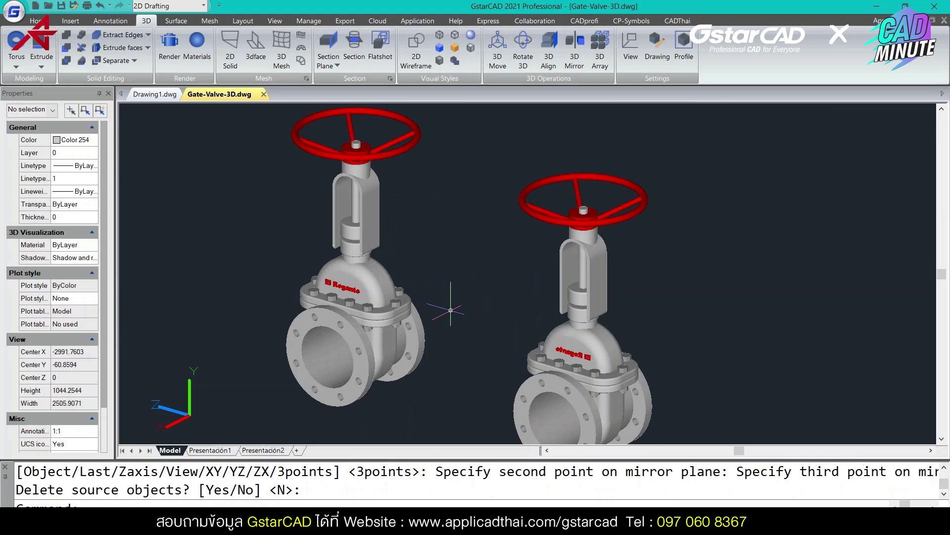
Zoom and pan to inspect both valves and the reversed El Regante lettering
{"action": "scroll", "coordinate": [324, 300], "scroll_direction": "up", "scroll_amount": 3}
{"action": "scroll", "coordinate": [224, 285], "scroll_direction": "up", "scroll_amount": 2}
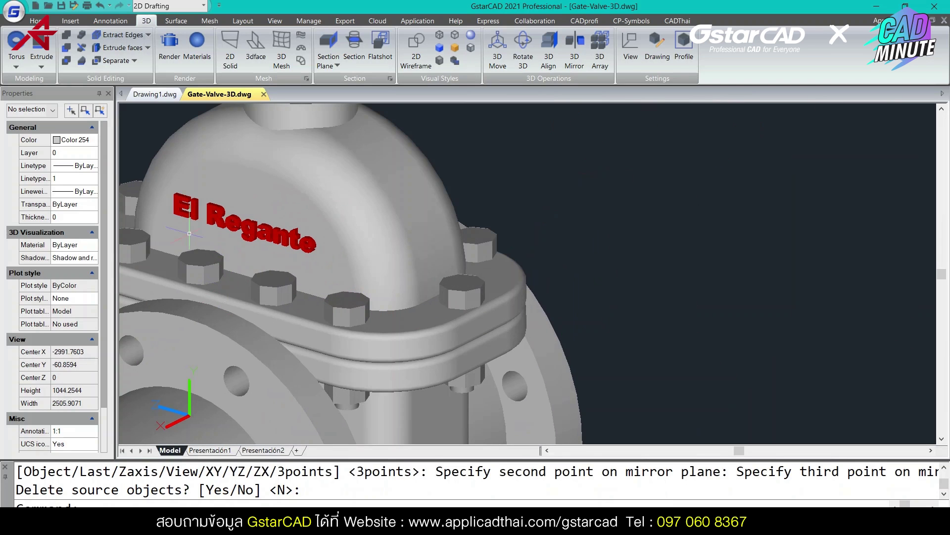
{"action": "scroll", "coordinate": [218, 231], "scroll_direction": "down", "scroll_amount": 3}
{"action": "middle_click_drag", "start_coordinate": [499, 346], "coordinate": [378, 244]}
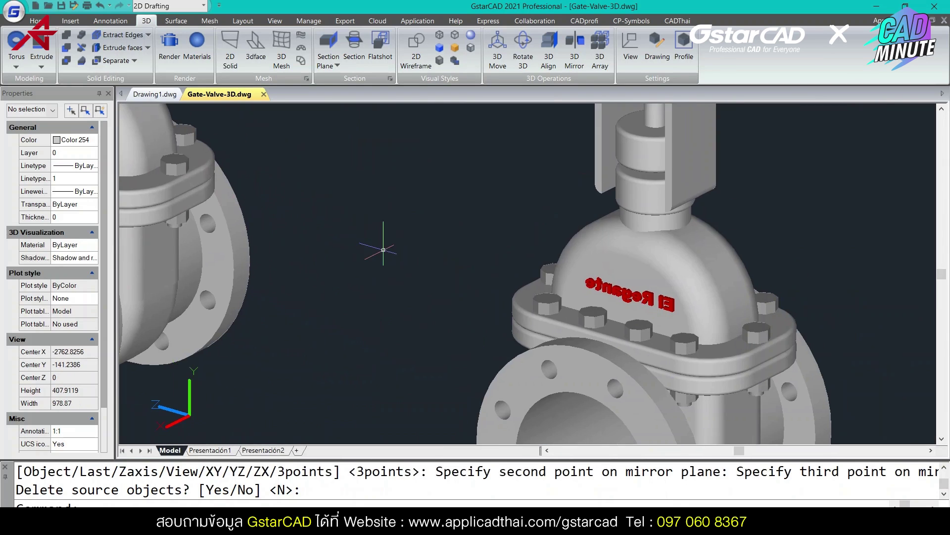
{"action": "scroll", "coordinate": [415, 261], "scroll_direction": "up", "scroll_amount": 2}
{"action": "scroll", "coordinate": [416, 261], "scroll_direction": "up", "scroll_amount": 1}
{"action": "scroll", "coordinate": [449, 277], "scroll_direction": "up", "scroll_amount": 2}
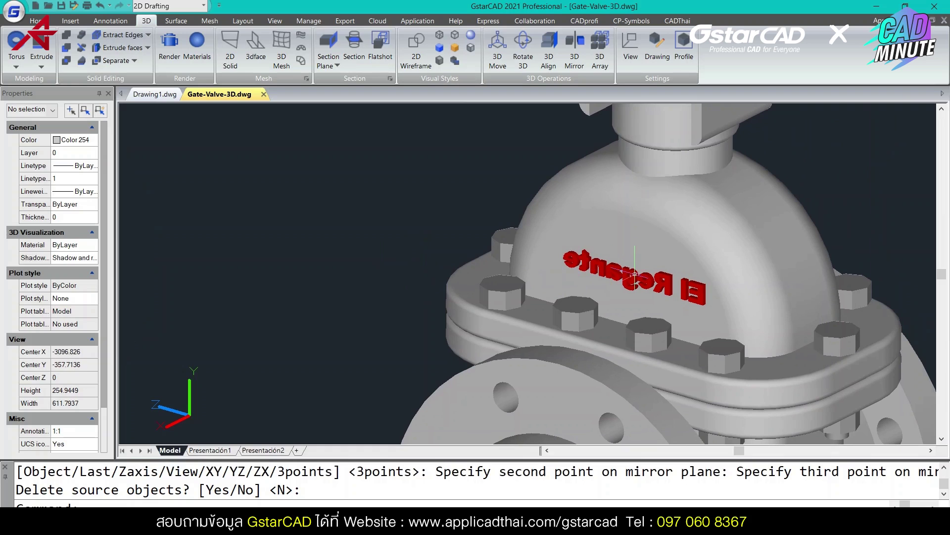
{"action": "scroll", "coordinate": [460, 257], "scroll_direction": "down", "scroll_amount": 2}
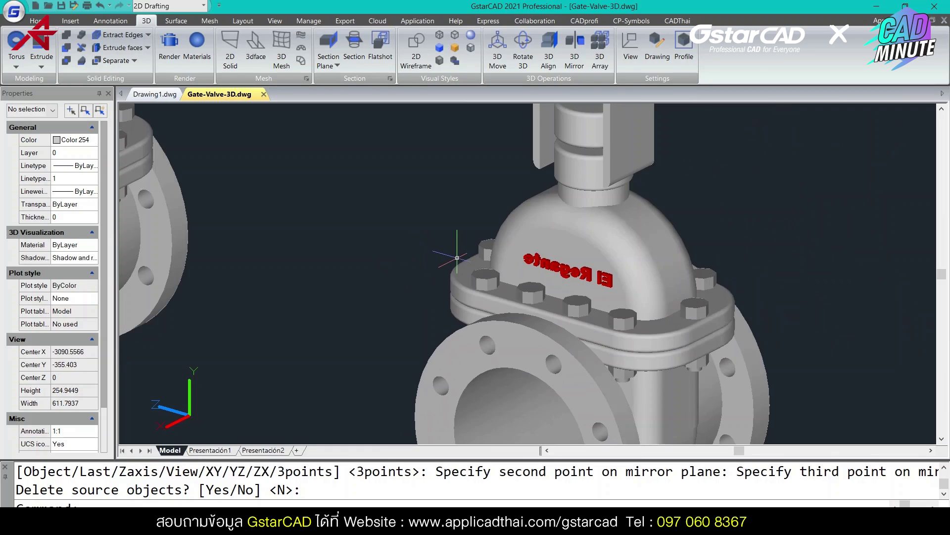
{"action": "scroll", "coordinate": [450, 240], "scroll_direction": "down", "scroll_amount": 2}
{"action": "scroll", "coordinate": [436, 243], "scroll_direction": "down", "scroll_amount": 1}
{"action": "middle_click_drag", "start_coordinate": [403, 248], "coordinate": [437, 316]}
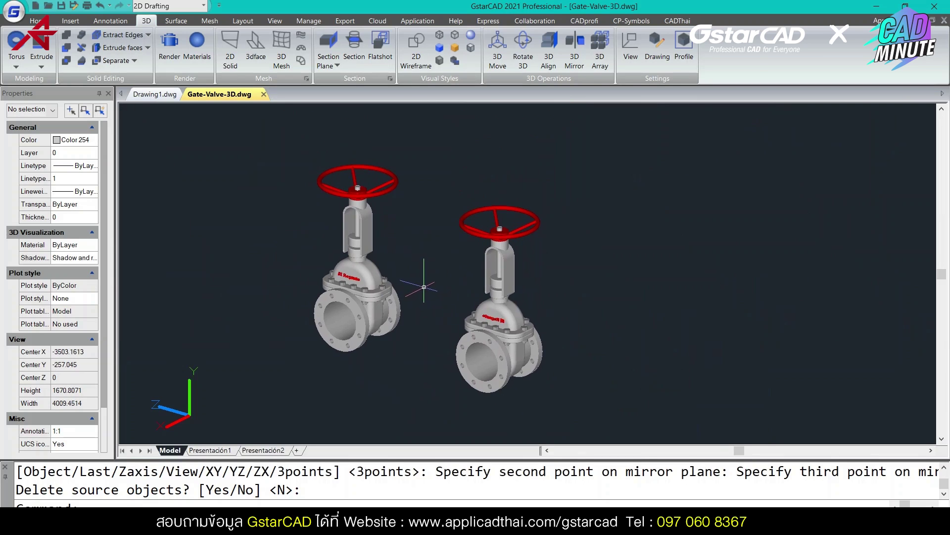
{"action": "scroll", "coordinate": [468, 277], "scroll_direction": "down", "scroll_amount": 2}
{"action": "scroll", "coordinate": [468, 277], "scroll_direction": "up", "scroll_amount": 2}
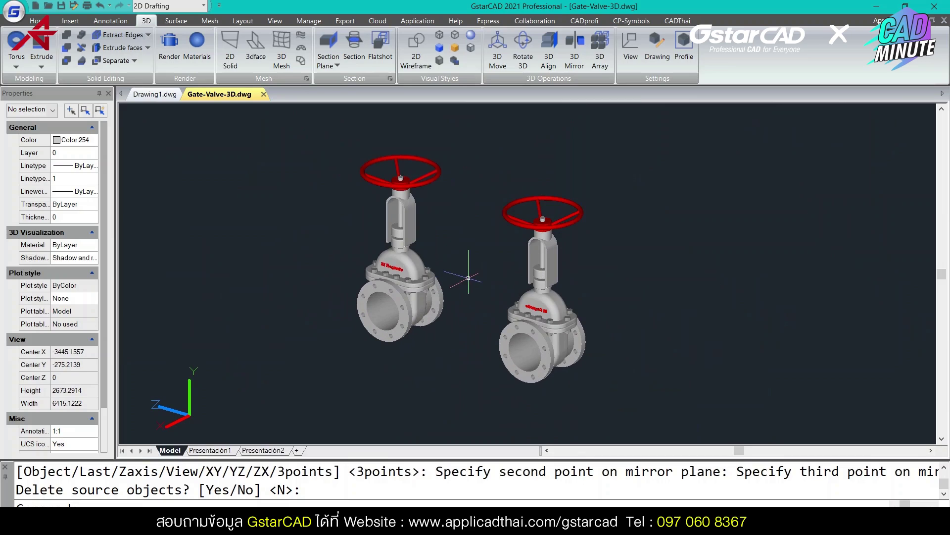